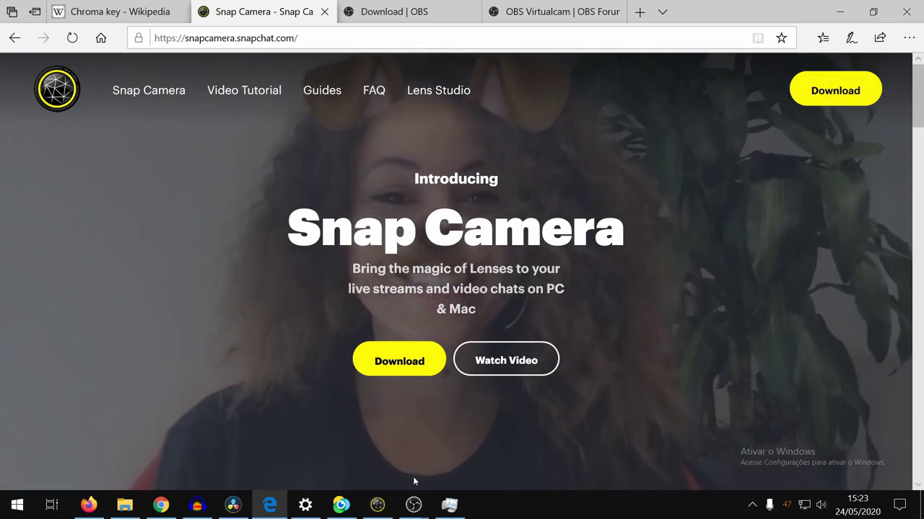
# - Search Snap Camera lenses for 'library' and apply the bookshelf library background lens
pyautogui.click(380, 510)
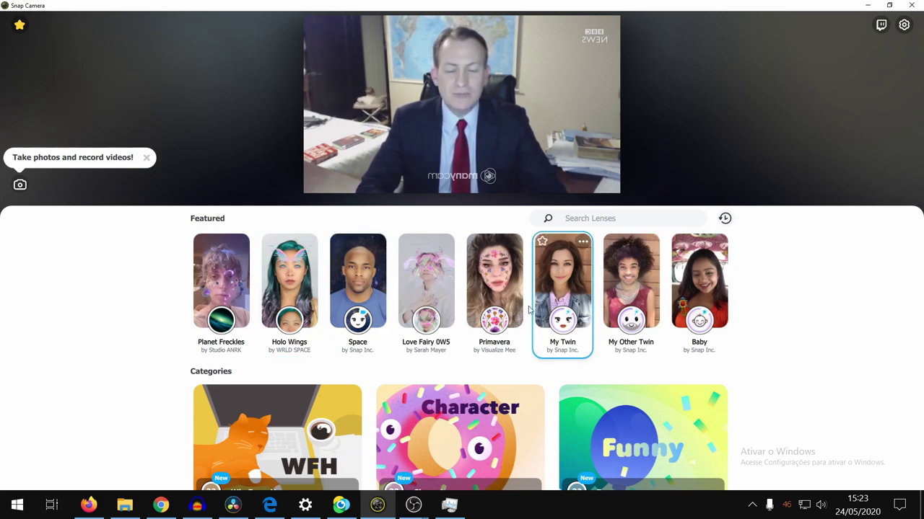
pyautogui.click(604, 219)
pyautogui.write('libra')
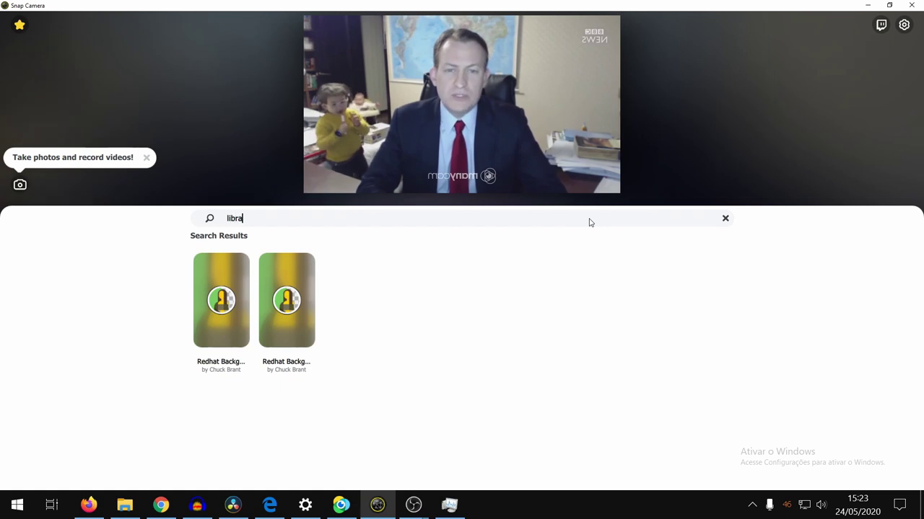
pyautogui.write('ry')
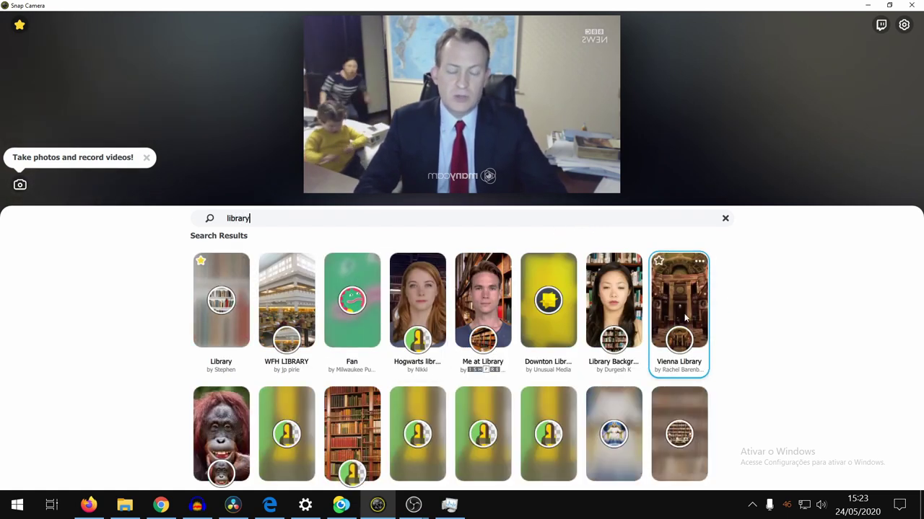
pyautogui.click(207, 303)
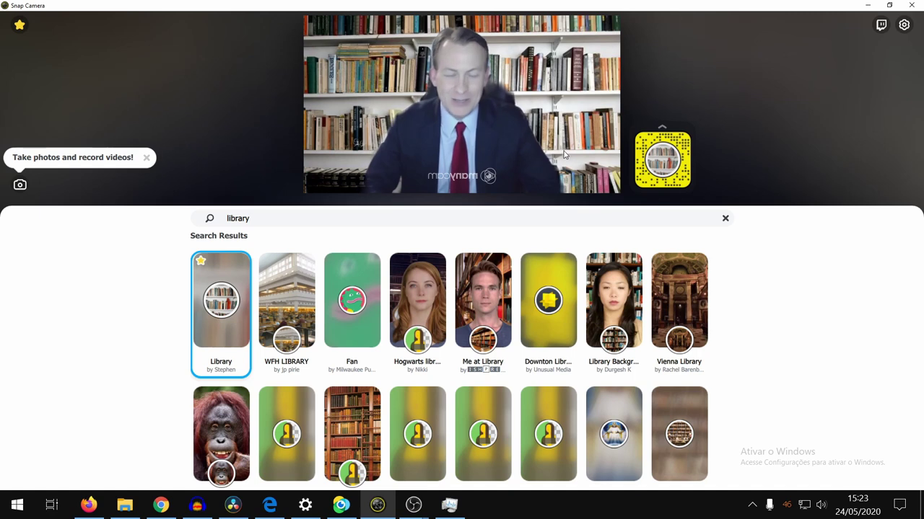
pyautogui.click(349, 430)
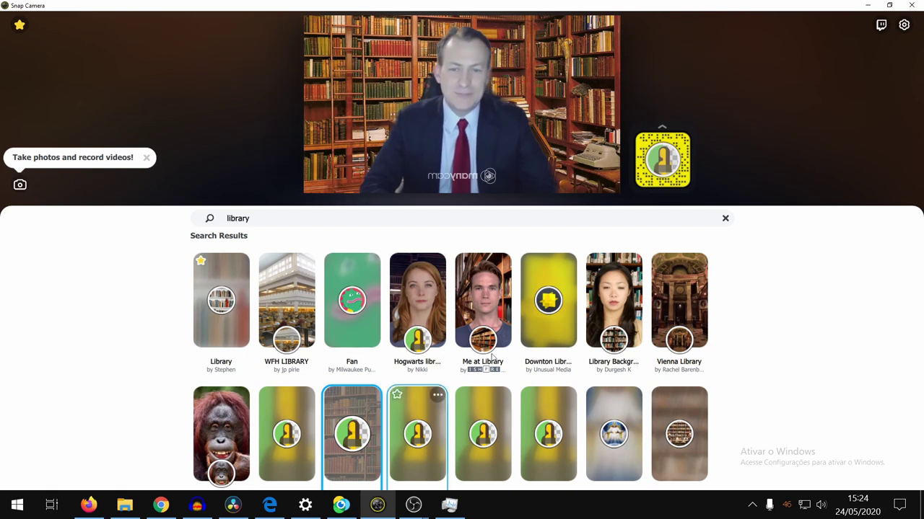
pyautogui.doubleClick(658, 220)
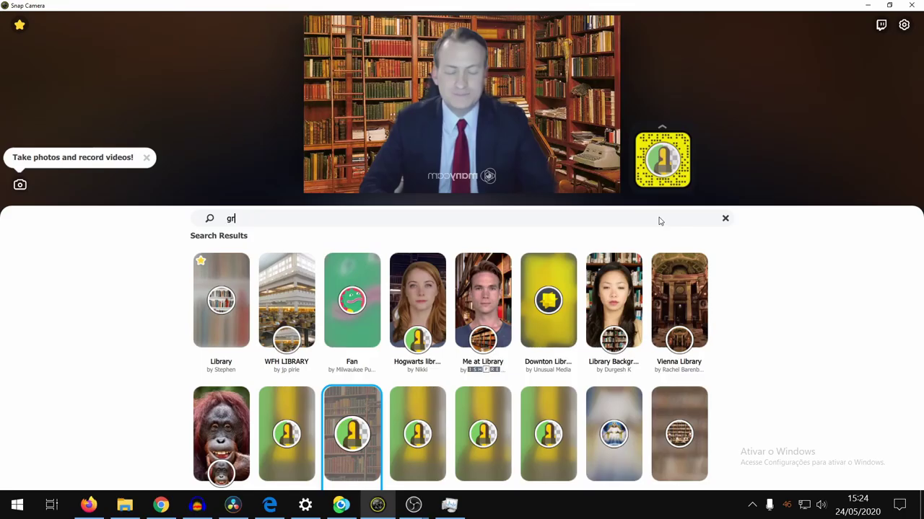
# - Search lenses for 'green screen' and apply the Green Screen lens from the second row
pyautogui.write('n screen')
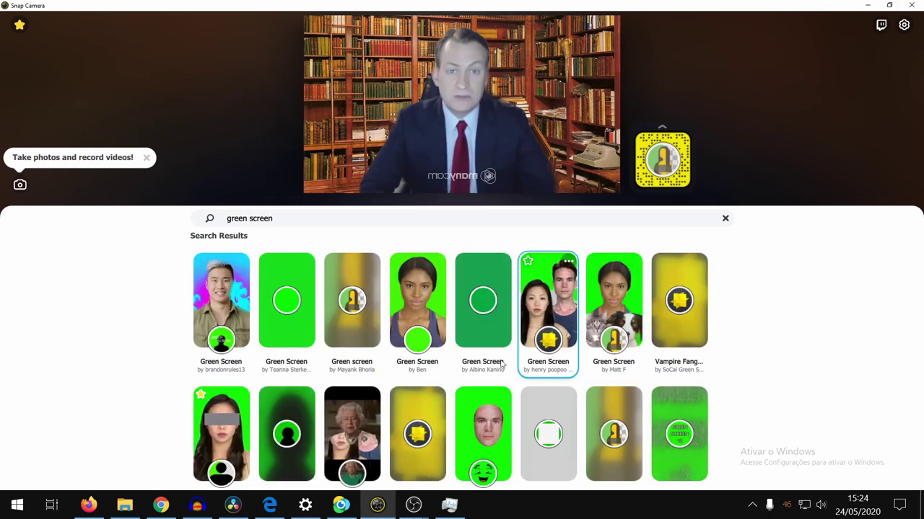
pyautogui.scroll(-2, 494, 371)
pyautogui.scroll(2, 486, 381)
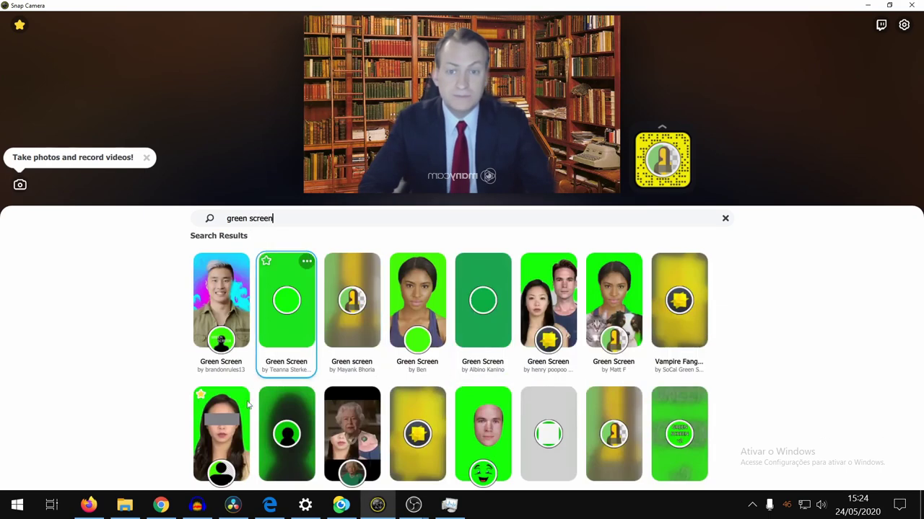
pyautogui.click(225, 437)
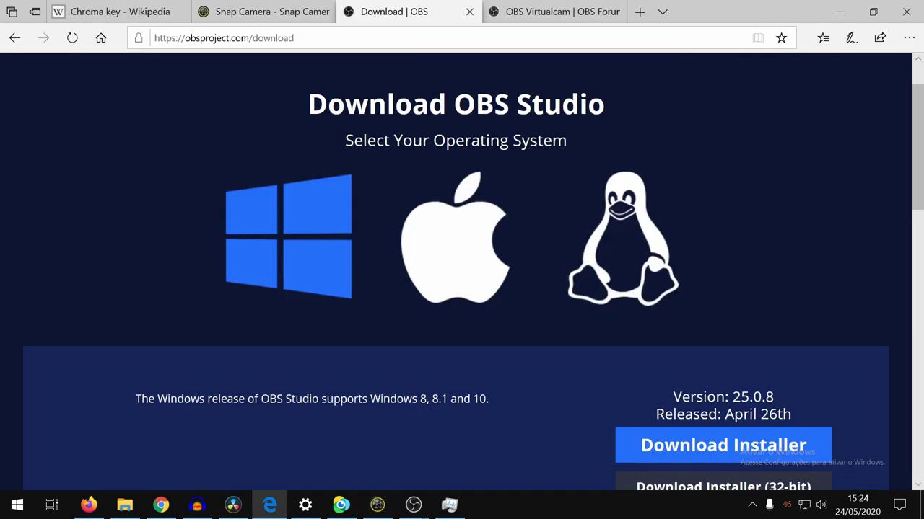
# - Switch from the OBS download page to the OBS Virtualcam 2.0.5 forum tab
pyautogui.scroll(1, 479, 311)
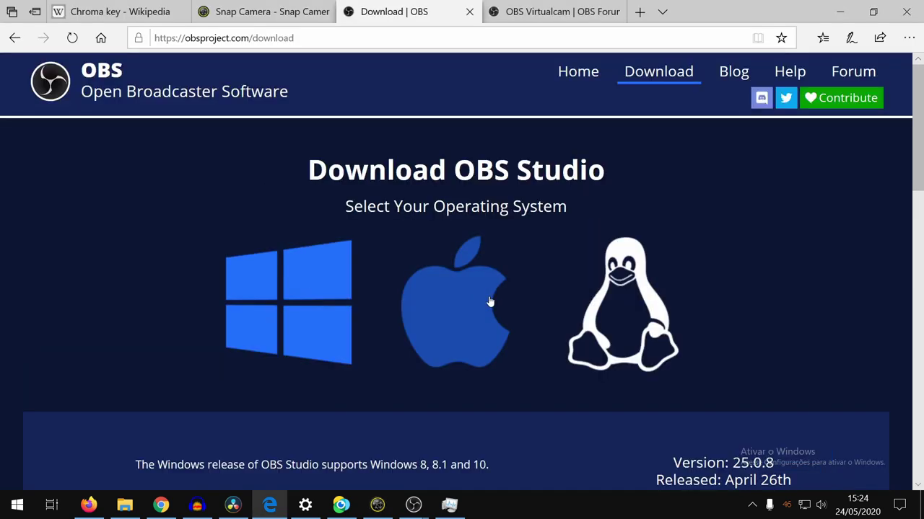
pyautogui.scroll(-1, 489, 302)
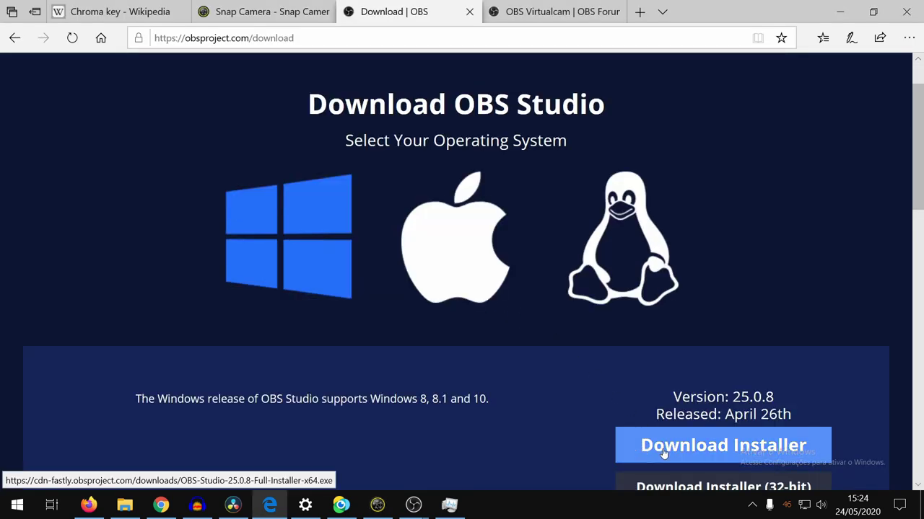
pyautogui.click(552, 12)
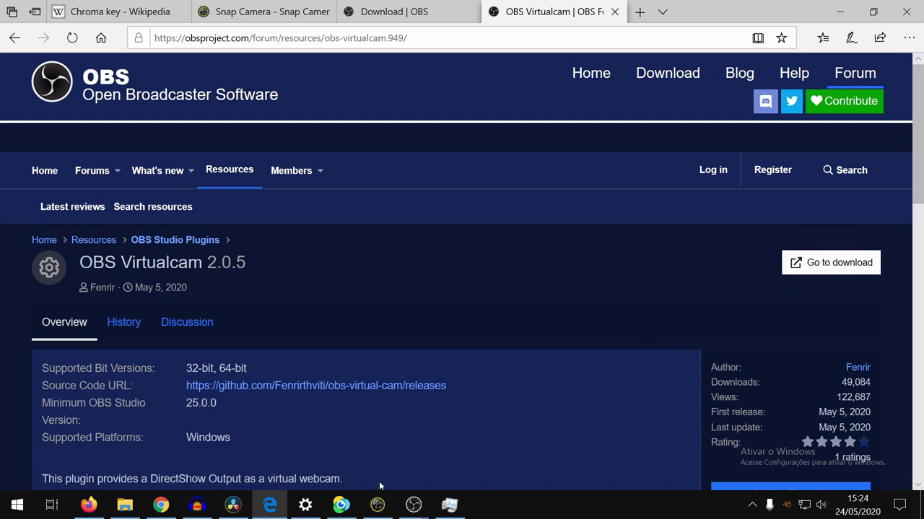
pyautogui.moveTo(413, 504)
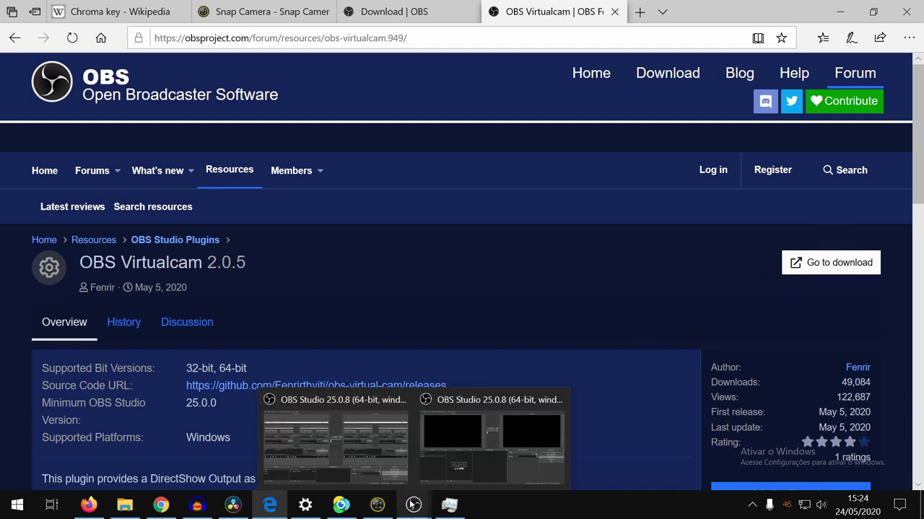
# - Add a Video Capture Device source to scene Cena 2 using the Snap Camera device
pyautogui.click(455, 469)
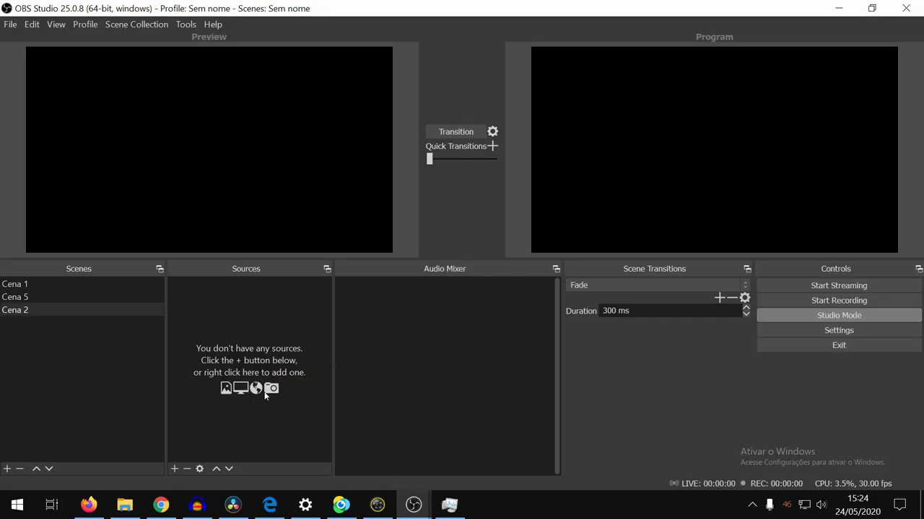
pyautogui.click(173, 469)
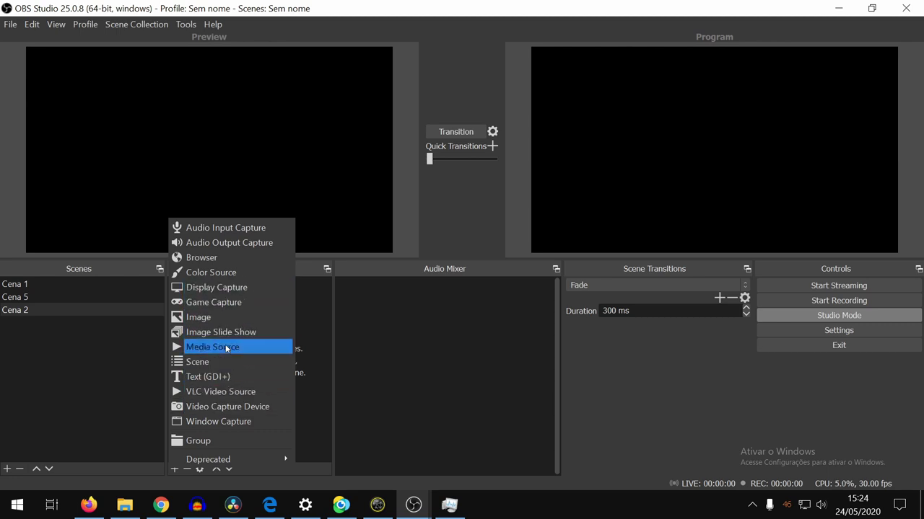
pyautogui.click(256, 408)
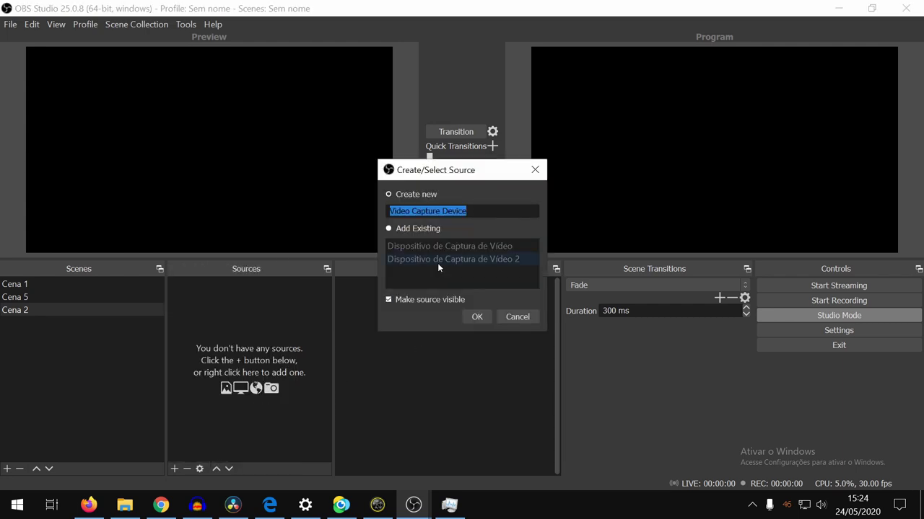
pyautogui.write('sn')
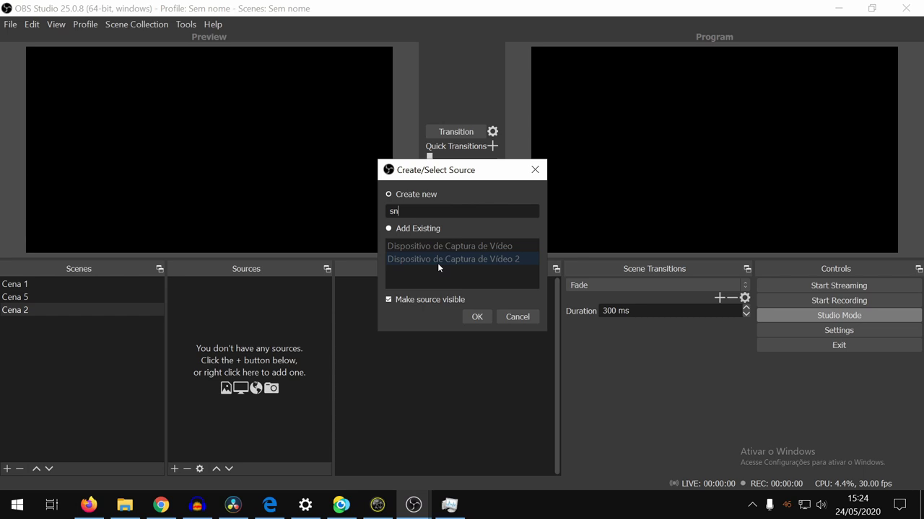
pyautogui.write('ap')
pyautogui.write(' cam')
pyautogui.press('Return')
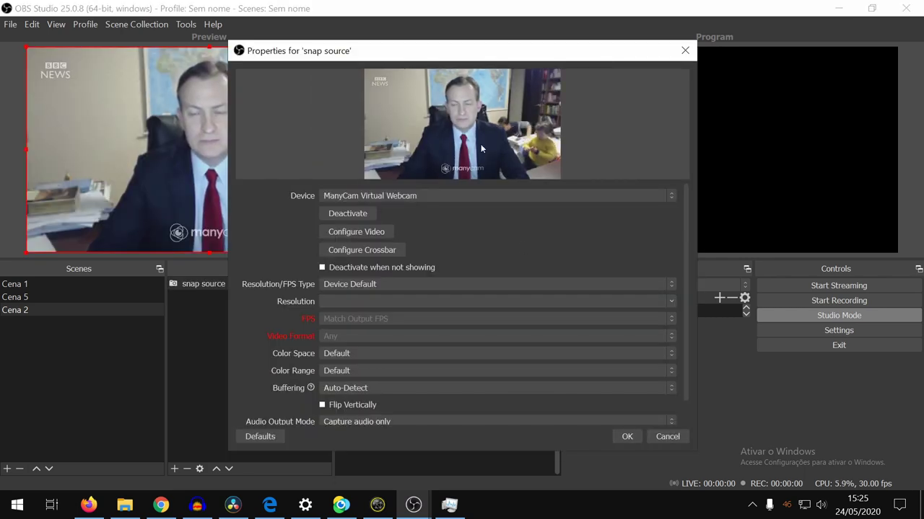
pyautogui.click(412, 193)
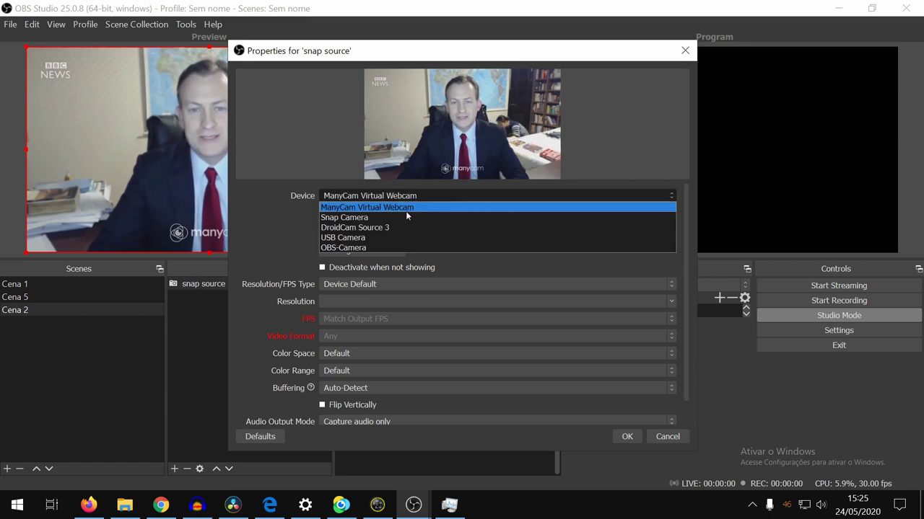
pyautogui.press('Escape')
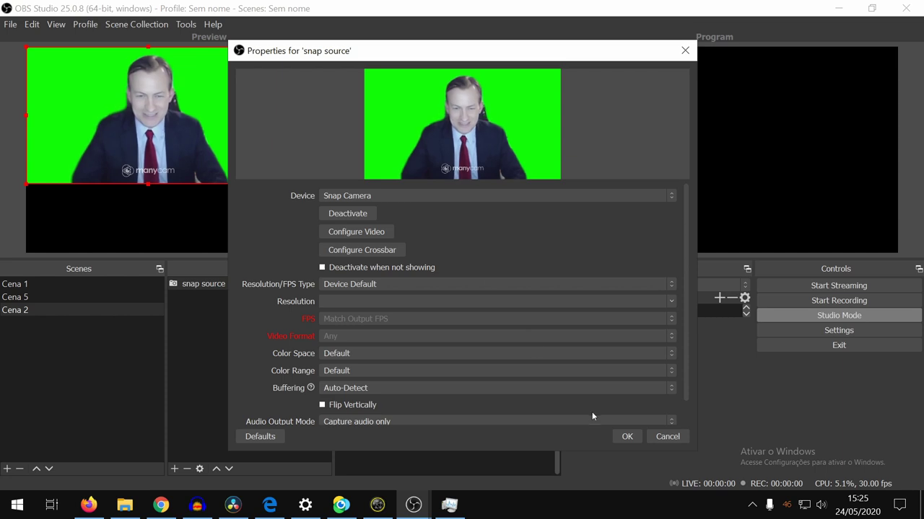
pyautogui.click(628, 437)
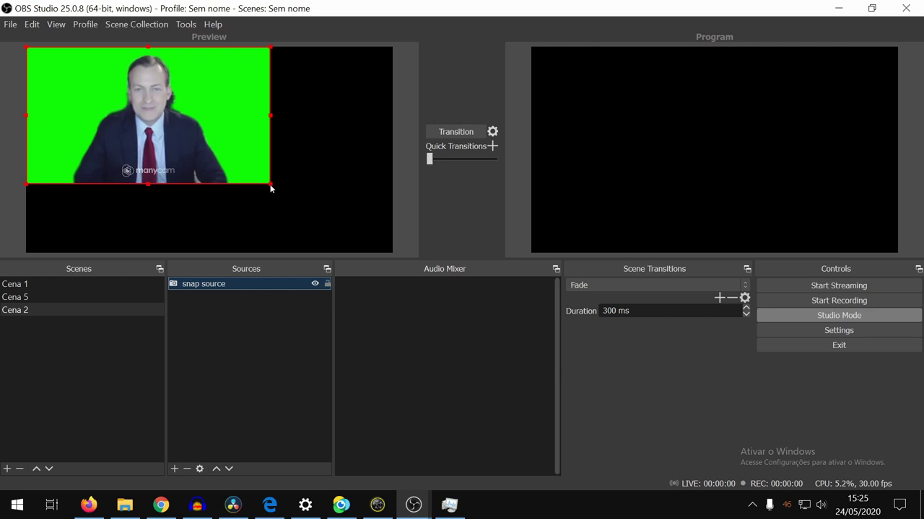
# - Drag the snap source's bottom-right handle so the green video fills the canvas
pyautogui.moveTo(272, 188); pyautogui.dragTo(393, 253)
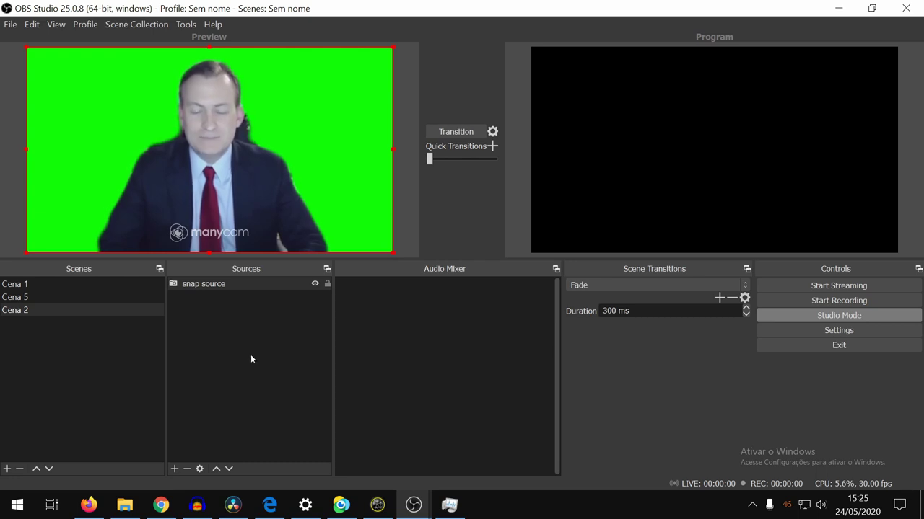
# - Add a Chroma Key filter to snap source keyed to Green (similarity 400, smoothness 80)
pyautogui.rightClick(214, 285)
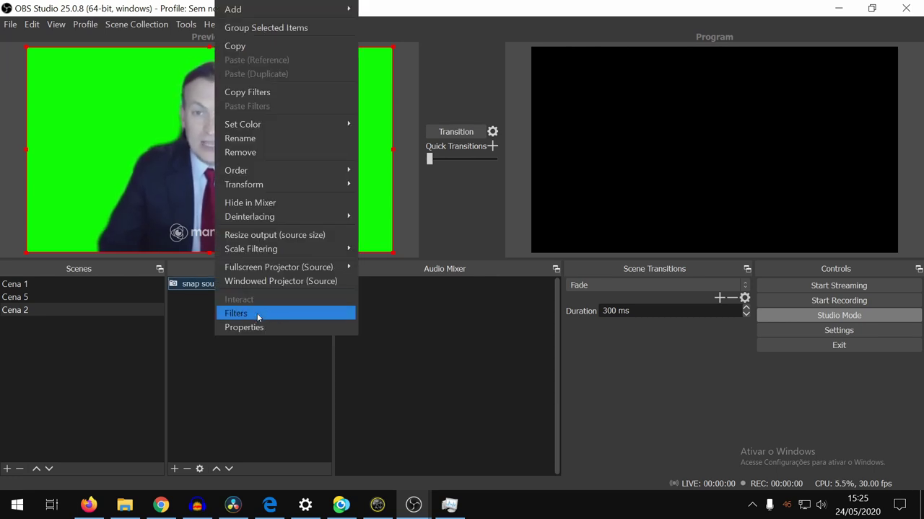
pyautogui.click(258, 314)
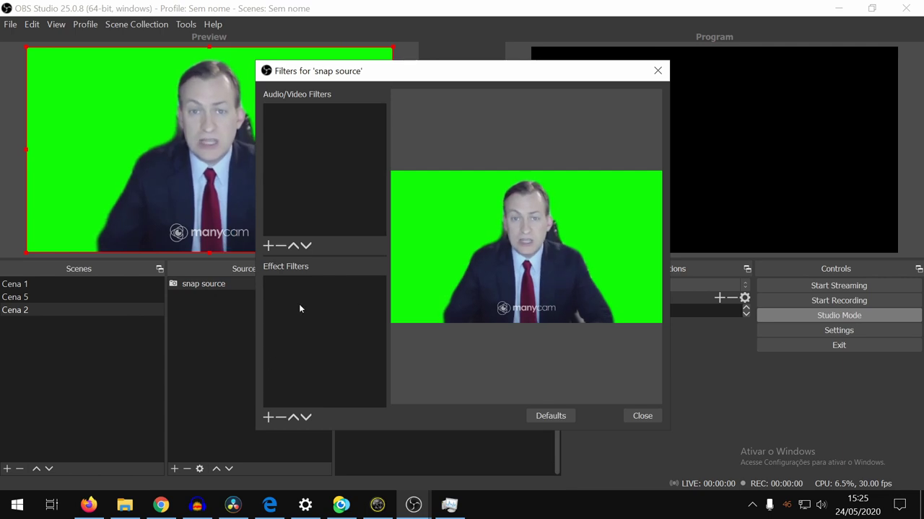
pyautogui.click(268, 417)
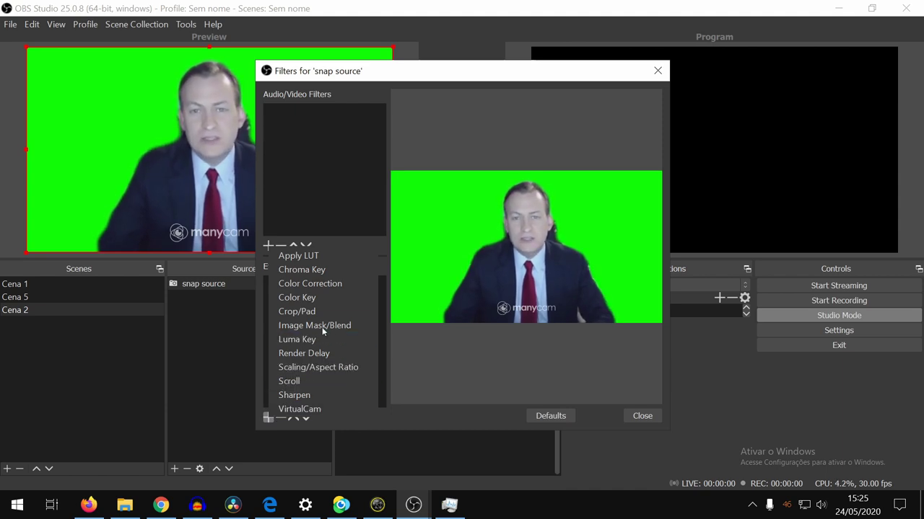
pyautogui.click(311, 269)
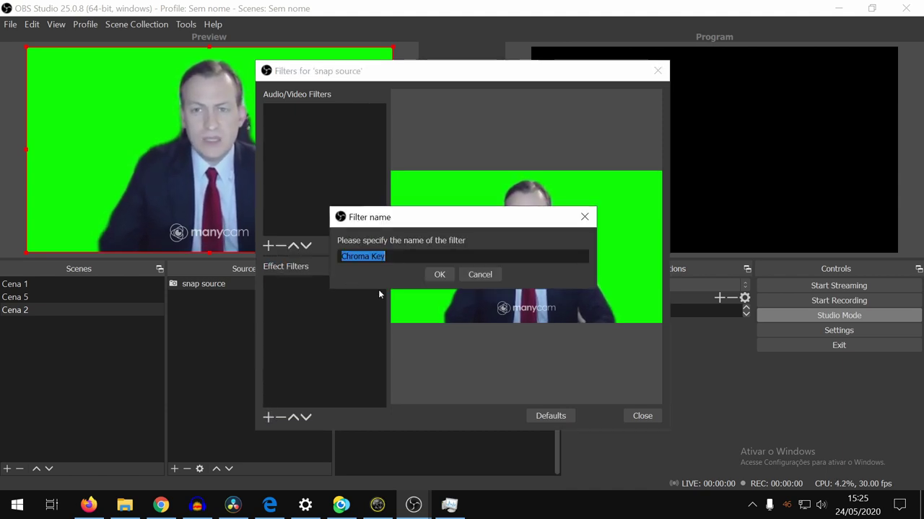
pyautogui.click(439, 275)
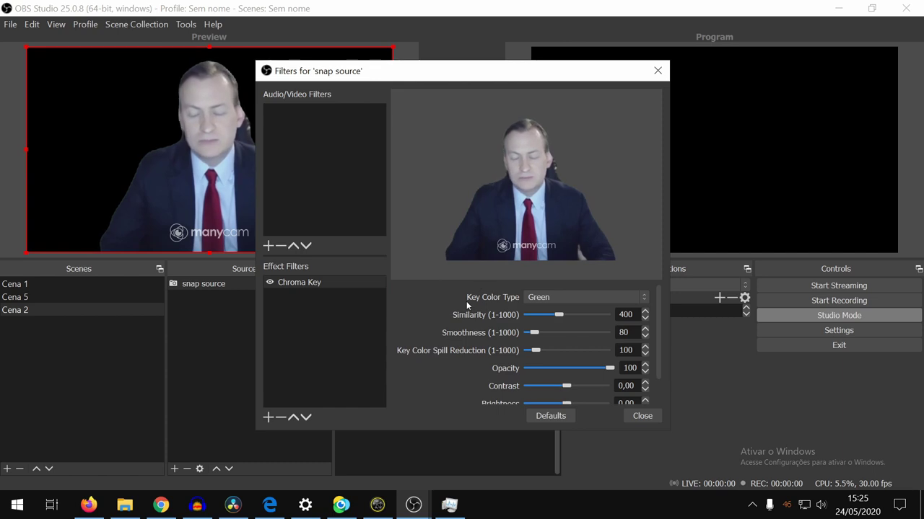
pyautogui.click(549, 300)
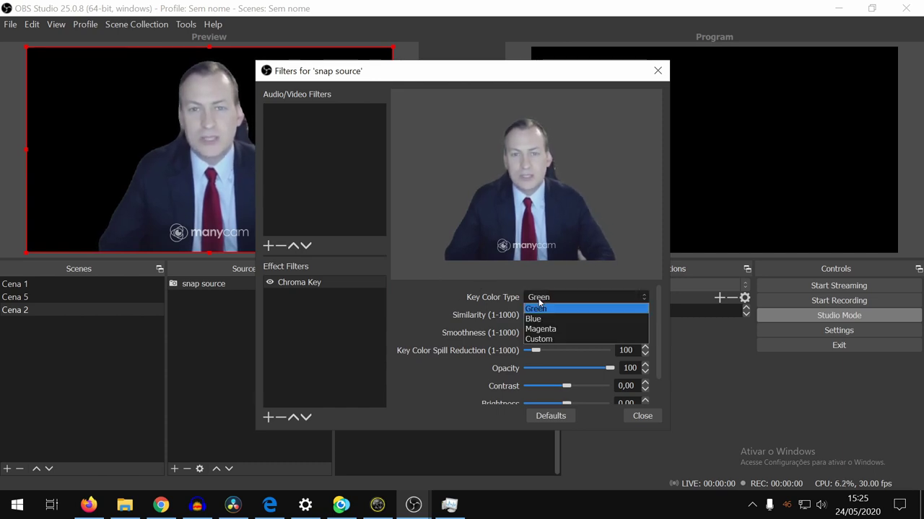
pyautogui.click(539, 302)
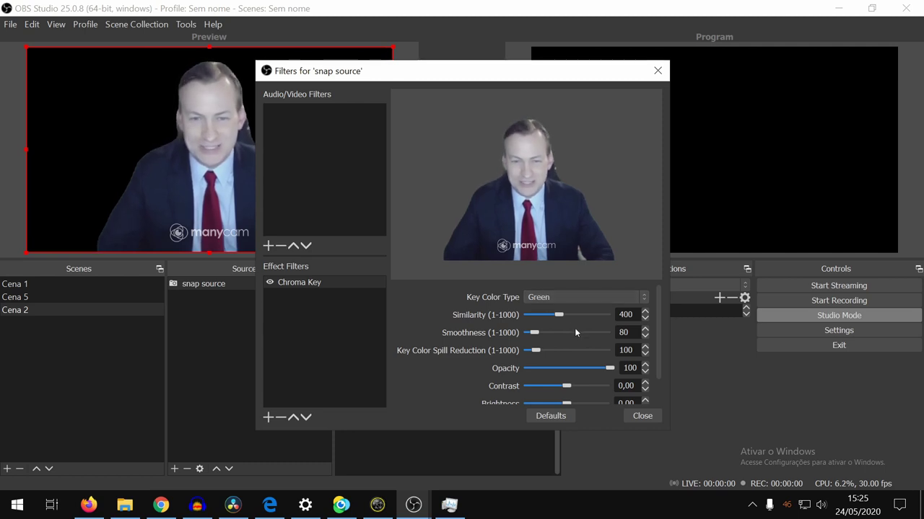
pyautogui.click(642, 416)
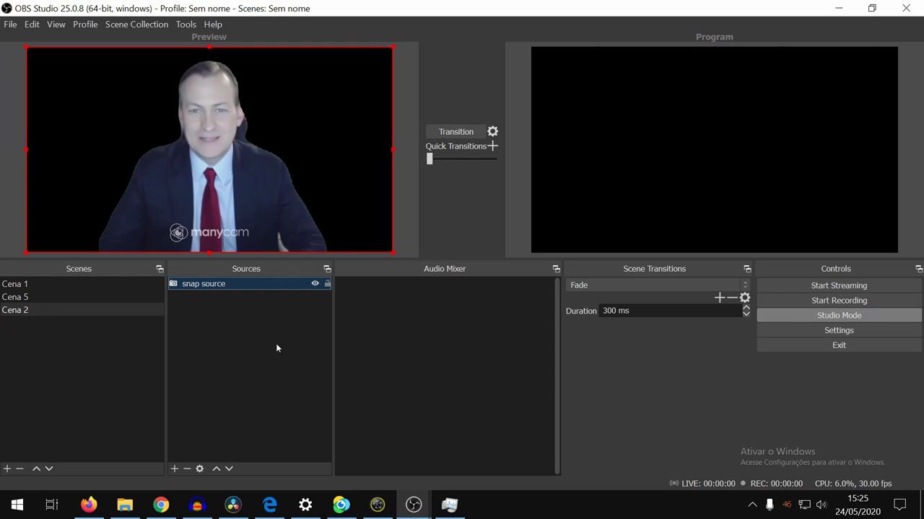
# - Add an Image source loading ovaloffice1.jpg from the Objetos 3D folder
pyautogui.click(175, 469)
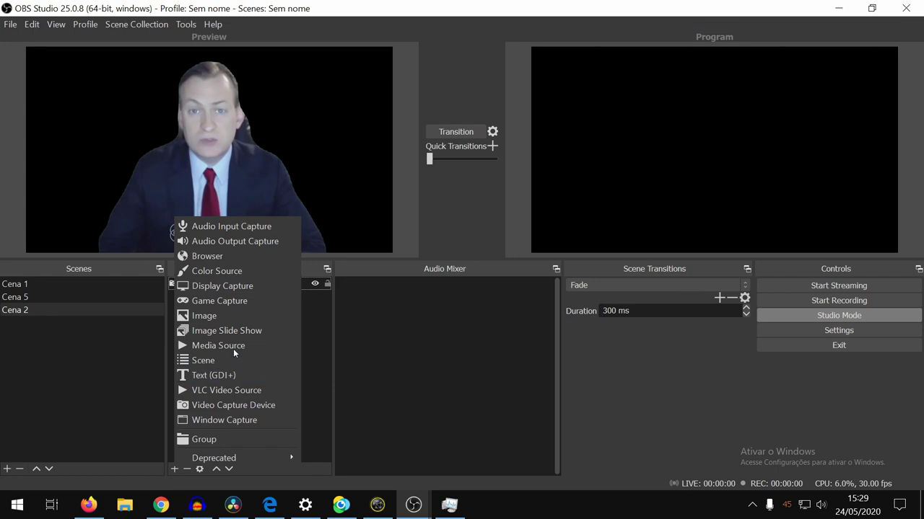
pyautogui.click(256, 317)
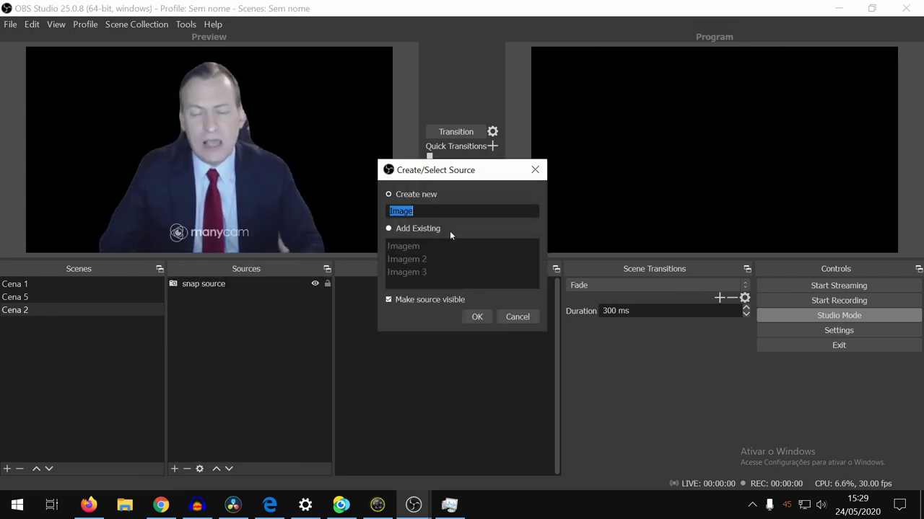
pyautogui.click(477, 317)
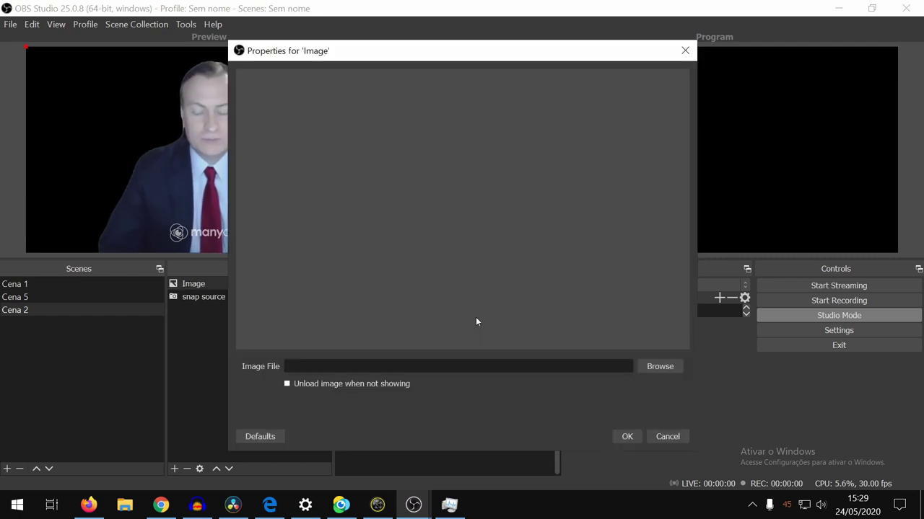
pyautogui.click(659, 366)
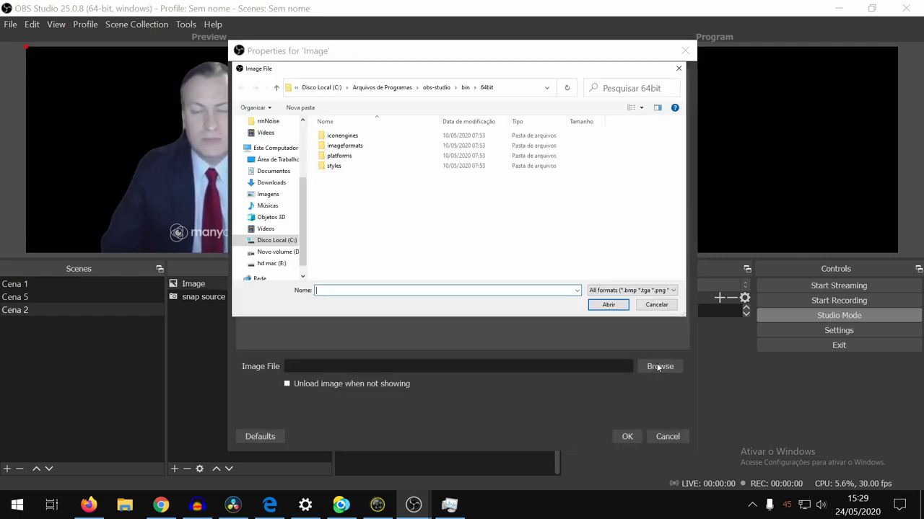
pyautogui.click(268, 218)
pyautogui.click(355, 158)
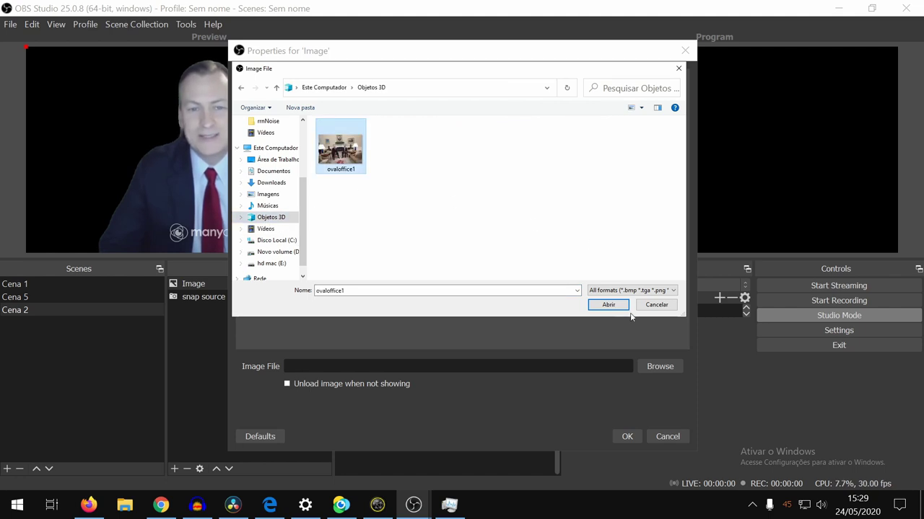
pyautogui.click(608, 305)
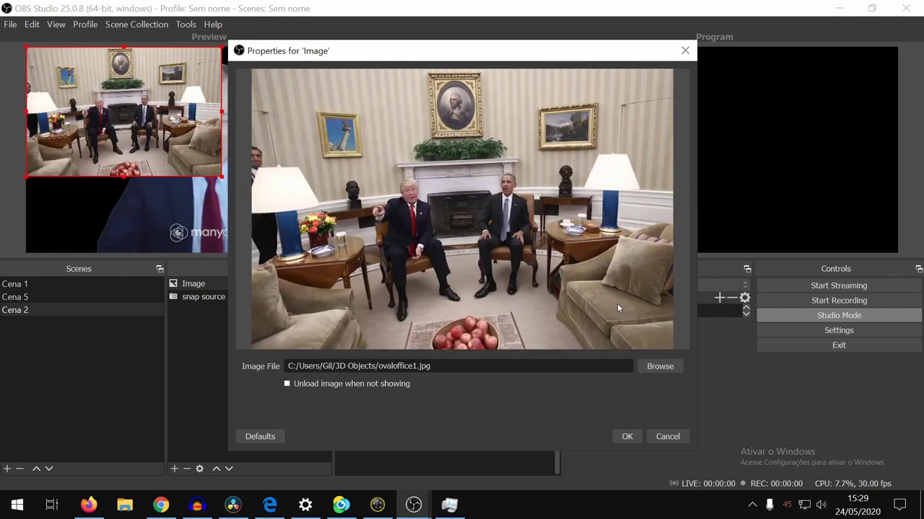
# - Stretch the Oval Office image to fill the canvas and place it below snap source
pyautogui.click(630, 436)
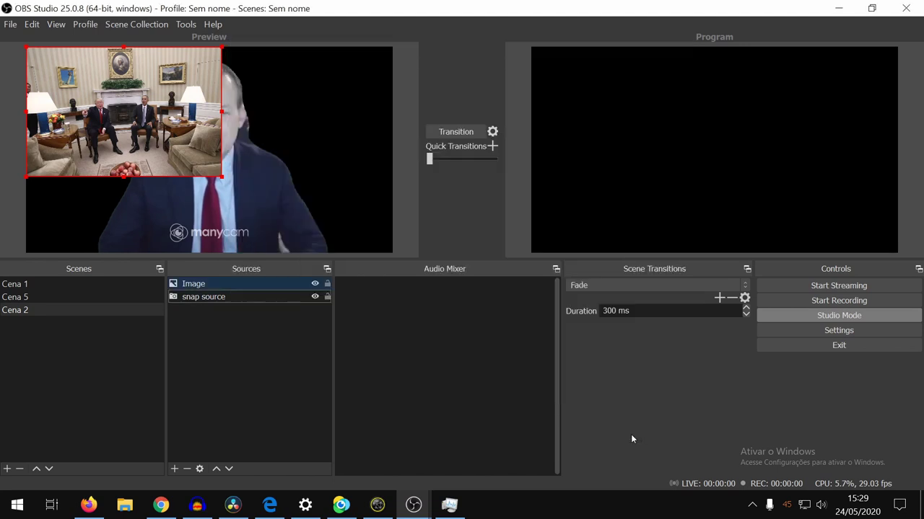
pyautogui.click(227, 175)
pyautogui.click(215, 173)
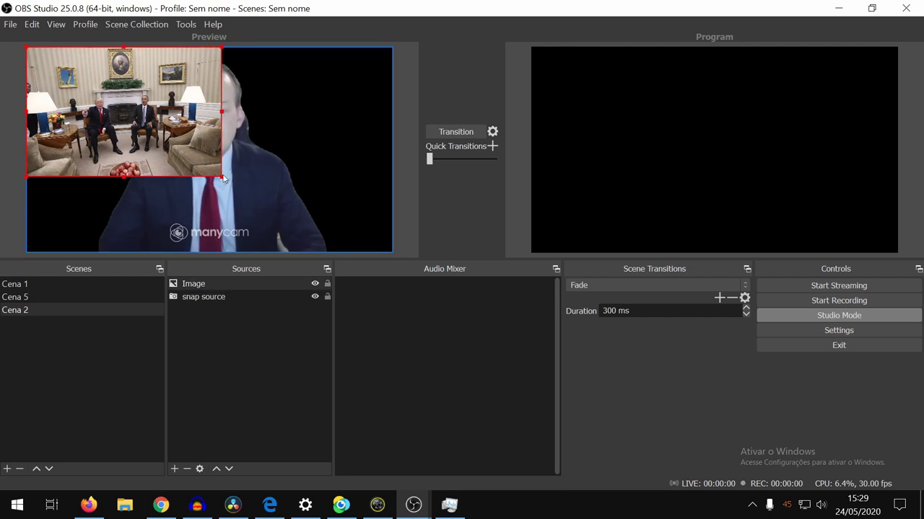
pyautogui.moveTo(222, 176); pyautogui.dragTo(392, 254)
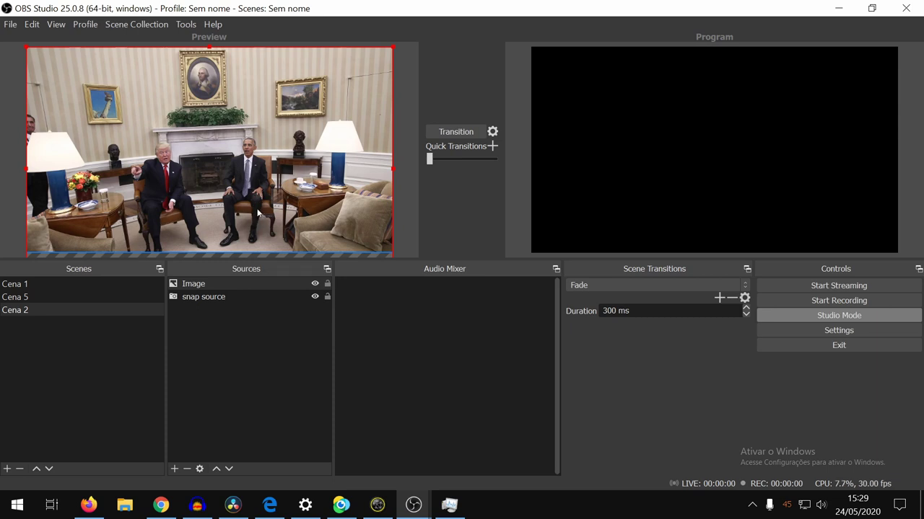
pyautogui.moveTo(272, 222); pyautogui.dragTo(274, 208)
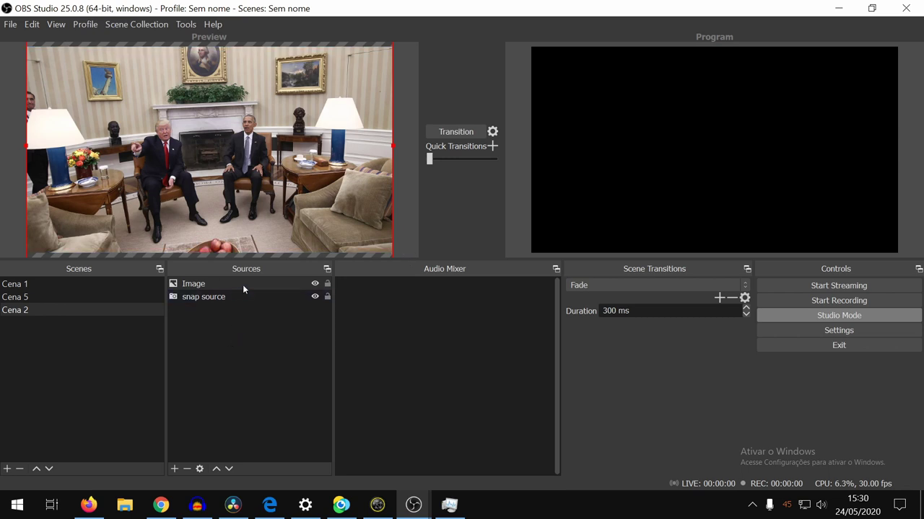
pyautogui.moveTo(242, 284); pyautogui.dragTo(244, 316)
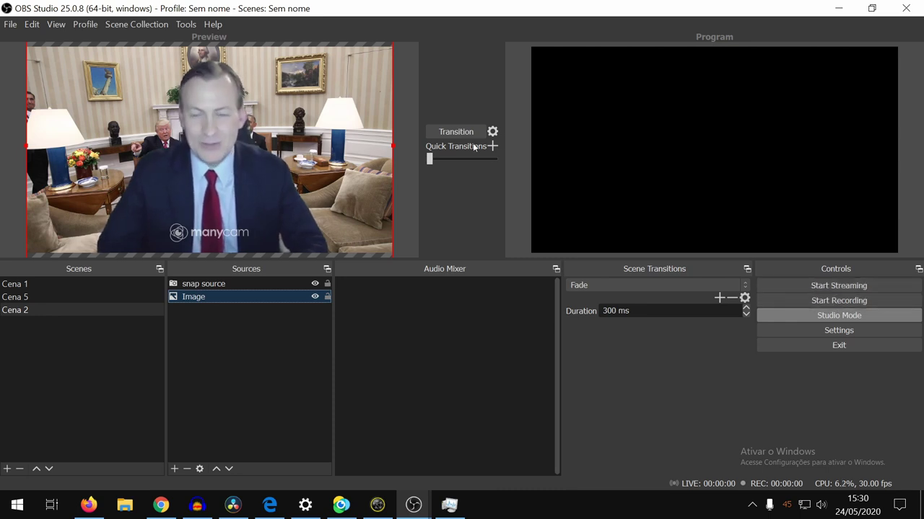
# - Transition the keyed-person-over-Oval-Office scene from Preview to Program in Studio Mode
pyautogui.click(456, 132)
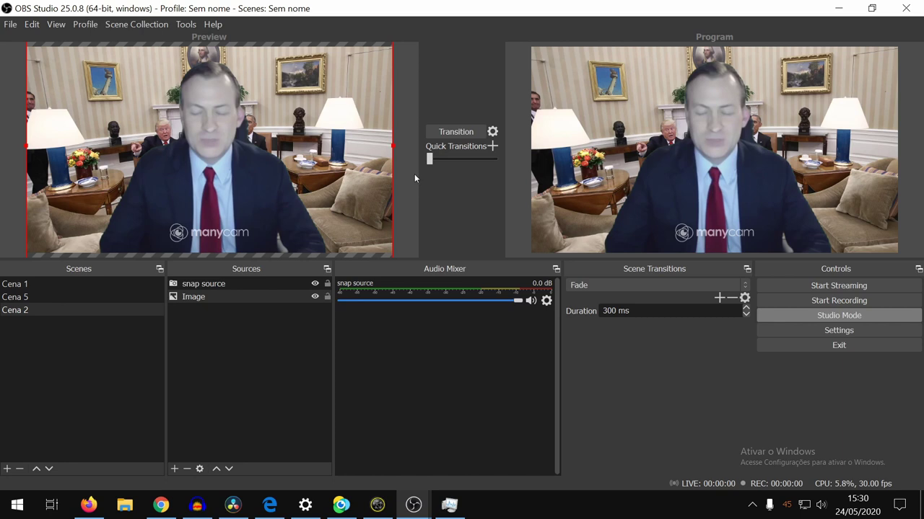
# - Start VirtualCam from Tools > VirtualCam with AutoStart ticked, then close the dialog
pyautogui.click(185, 24)
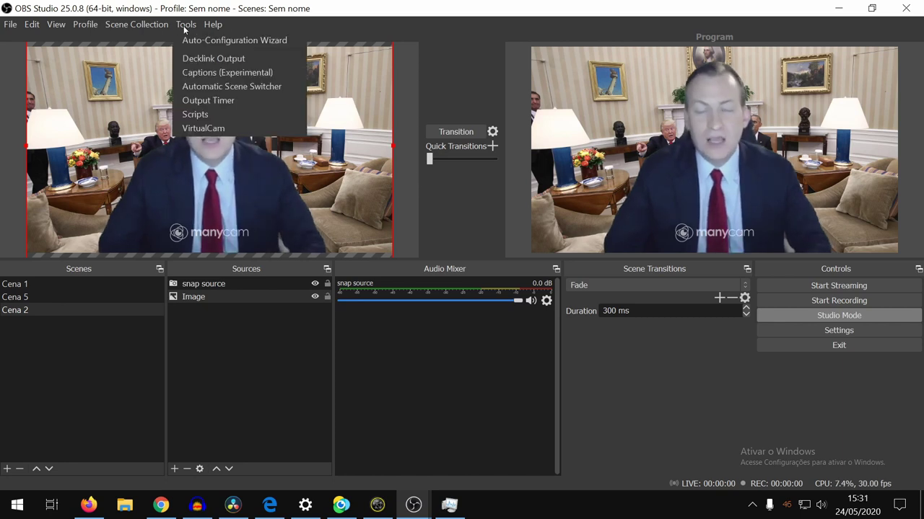
pyautogui.click(225, 128)
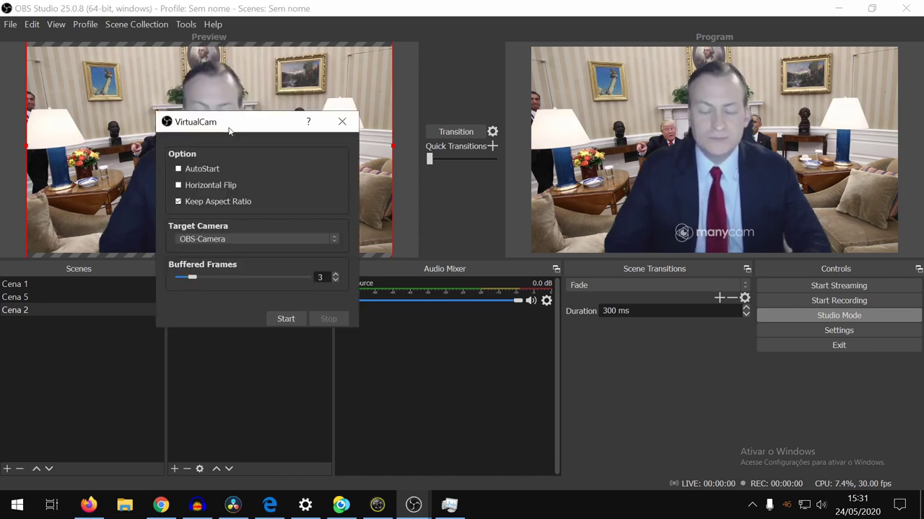
pyautogui.click(298, 320)
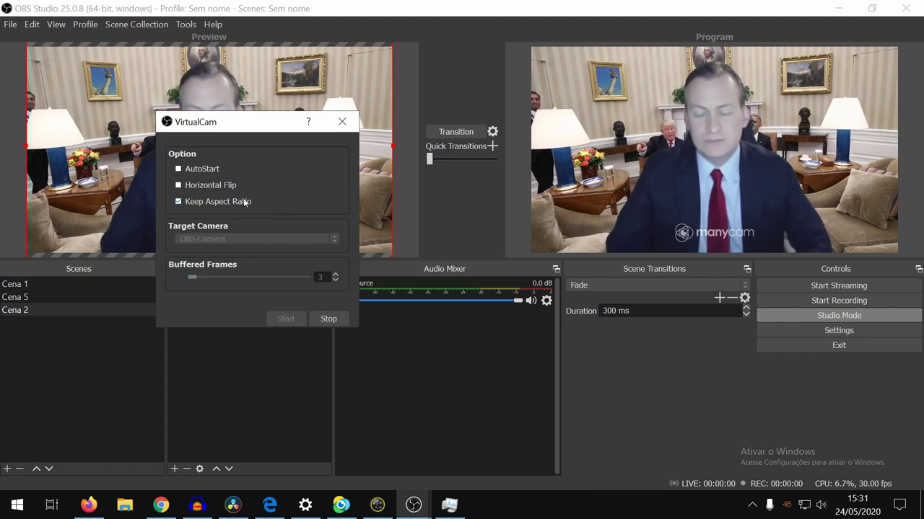
pyautogui.click(200, 169)
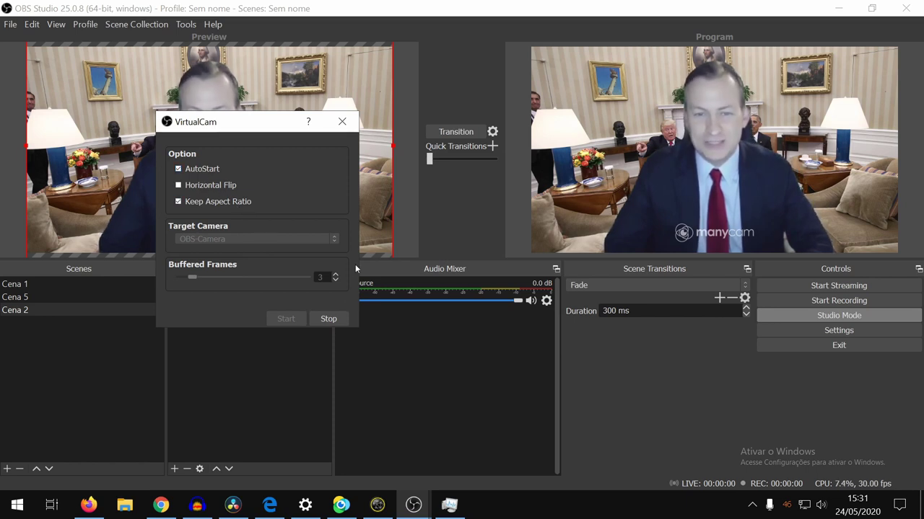
pyautogui.click(344, 129)
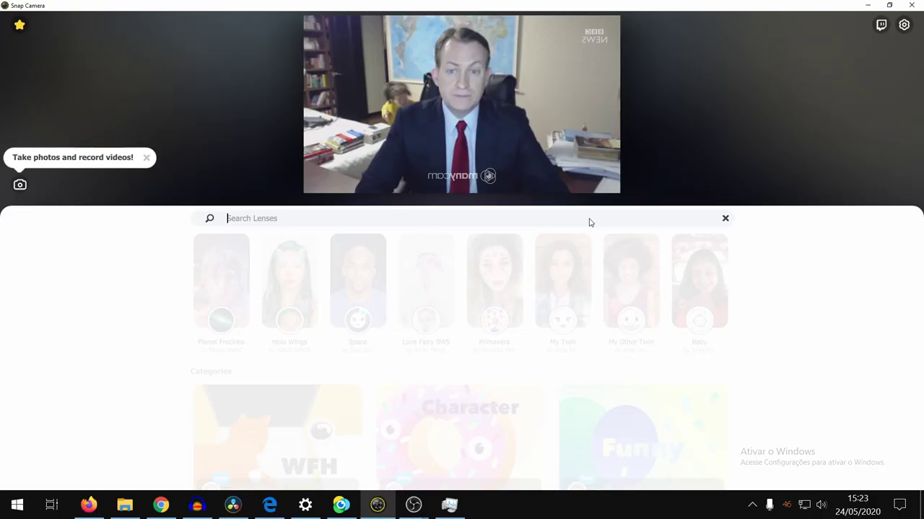
# - Apply a bookshelf background lens from the 'library' search, then enter 'green screen' as the search
pyautogui.write('l')
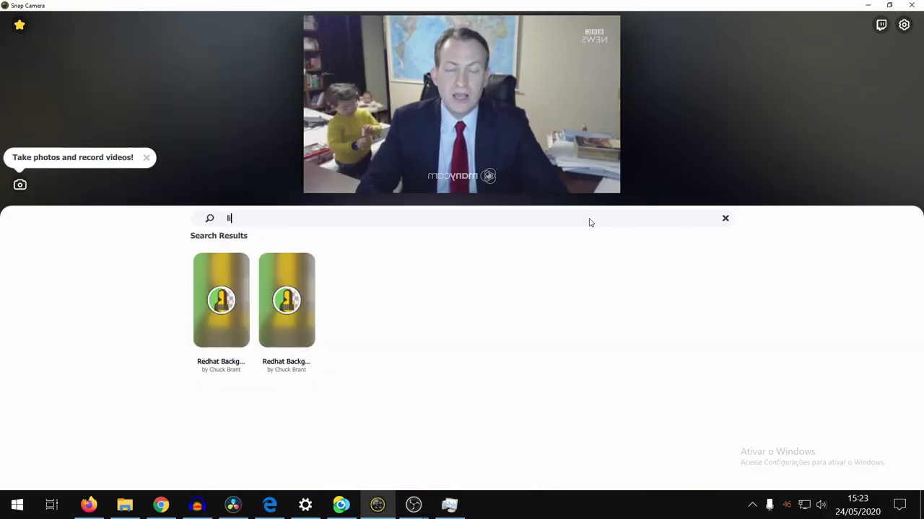
pyautogui.write('ibrary')
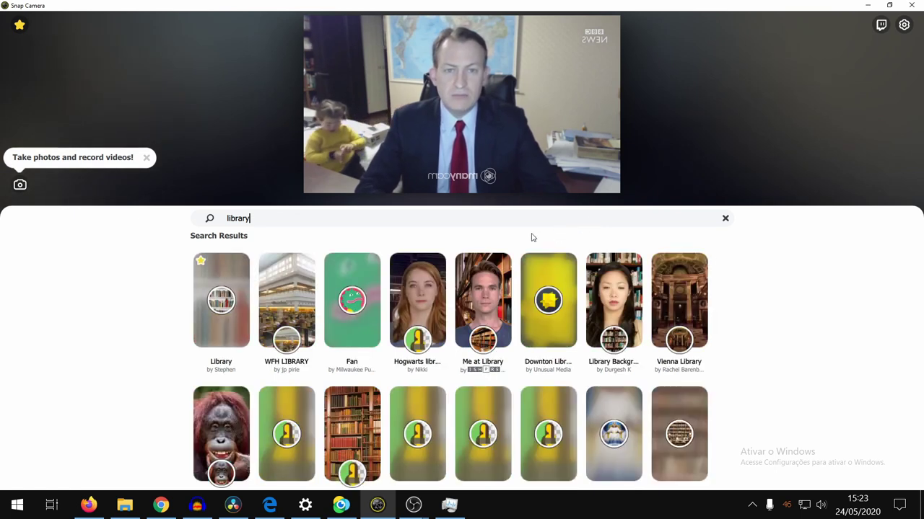
pyautogui.click(206, 307)
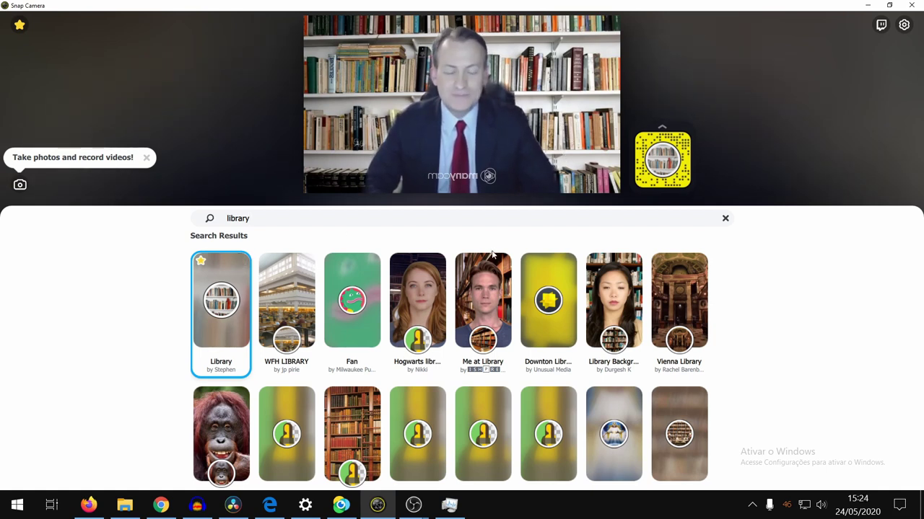
pyautogui.click(350, 430)
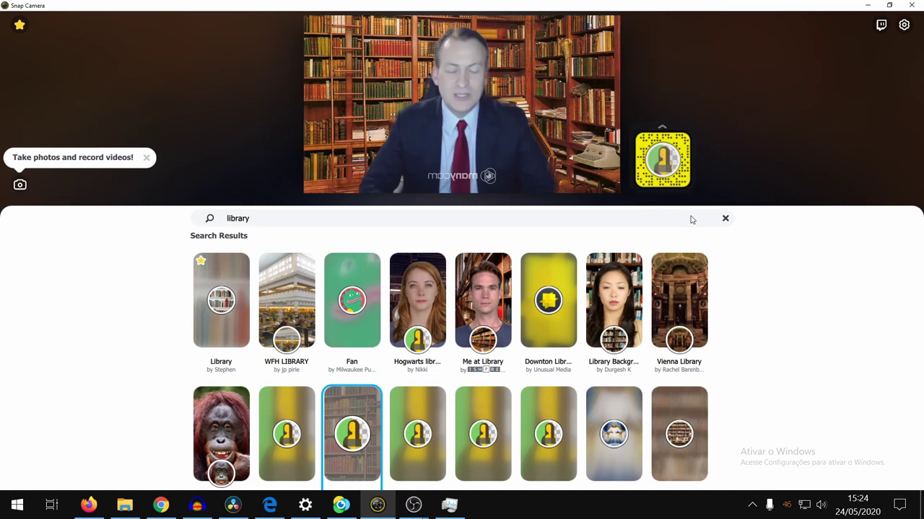
pyautogui.hotkey('ctrl', 'a')
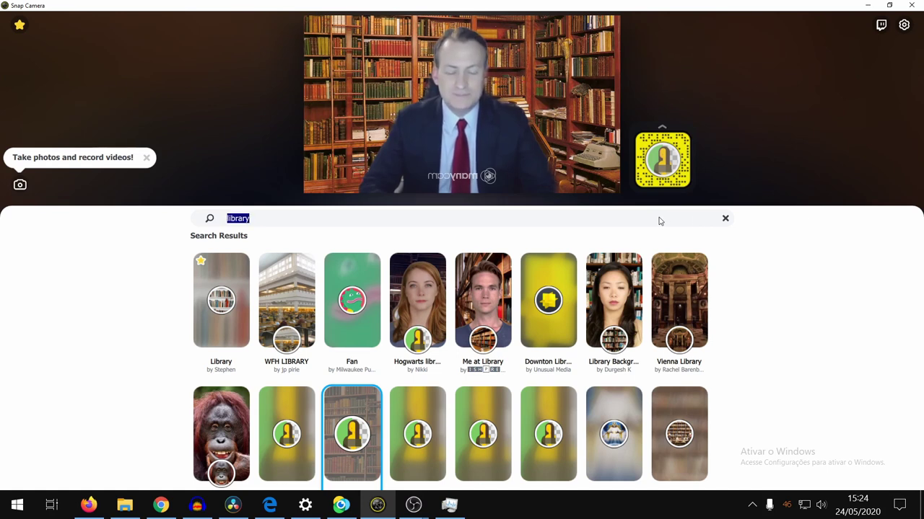
pyautogui.write('green screen')
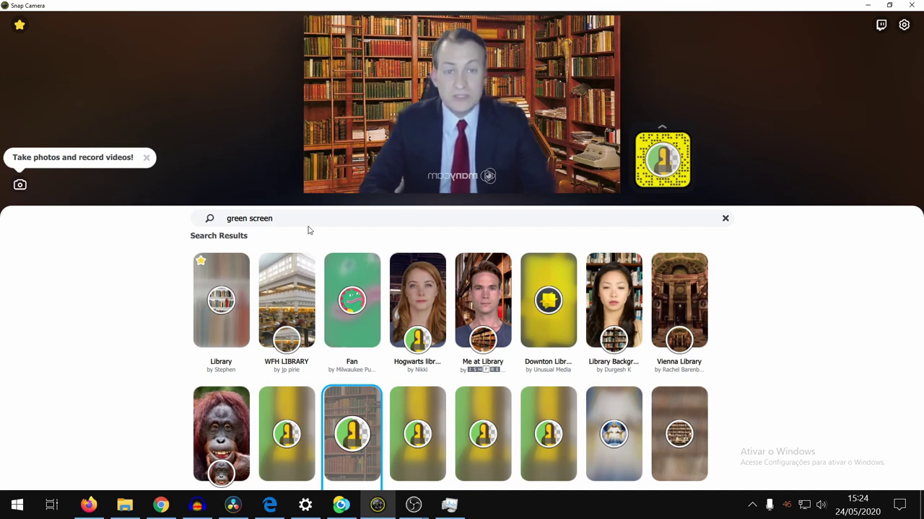
# - Run the 'green screen' lens search and apply the Green Screen lens starting the second row
pyautogui.press('Return')
pyautogui.scroll(-2, 489, 378)
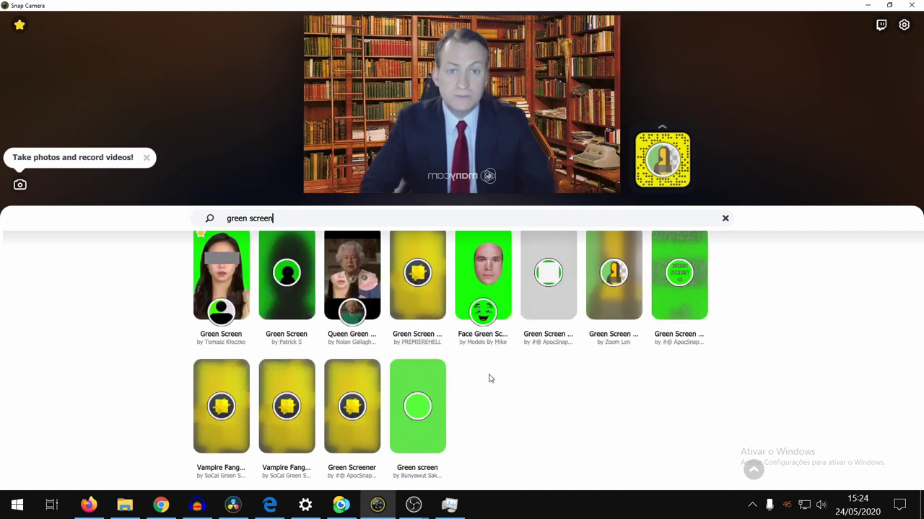
pyautogui.scroll(2, 485, 380)
pyautogui.click(221, 436)
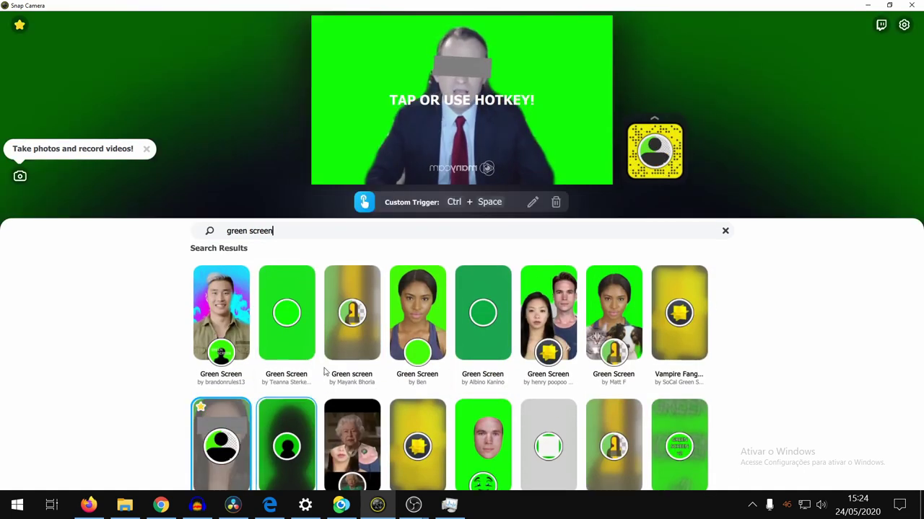